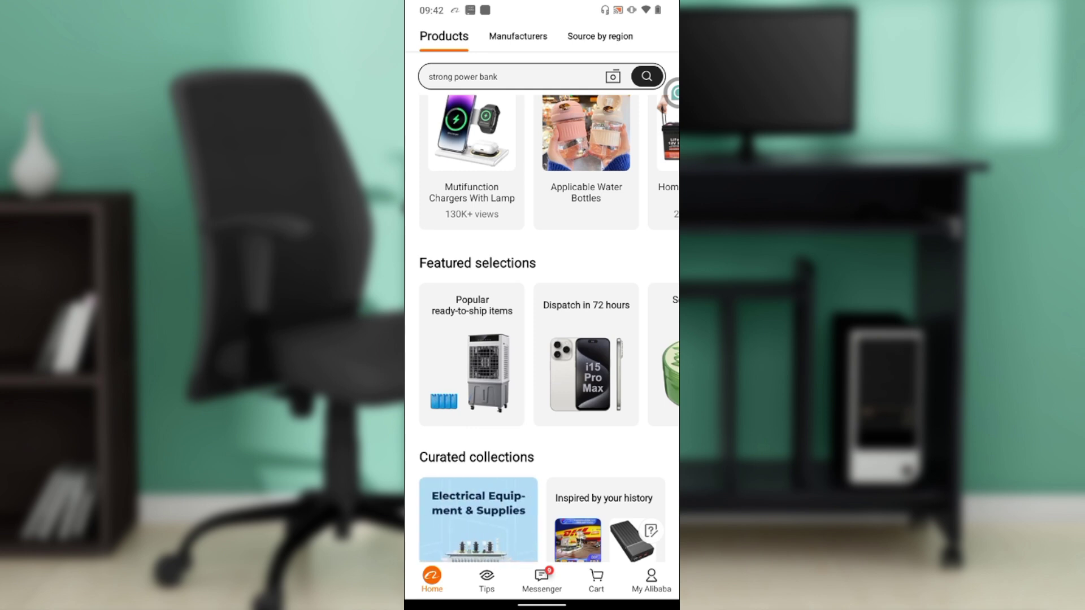
scroll(543, 329, up, 1)
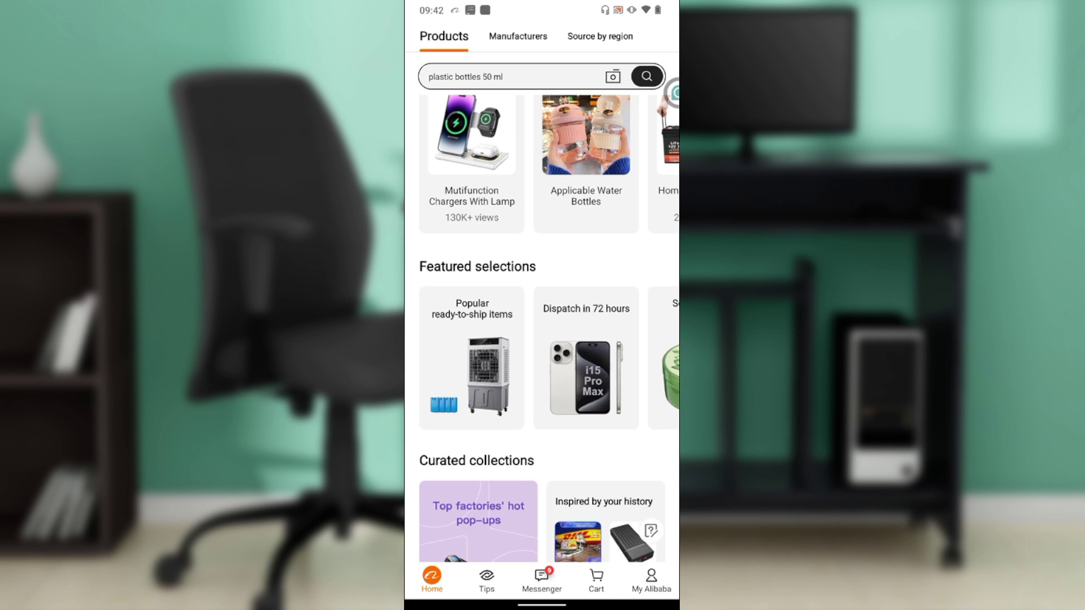
scroll(549, 313, up, 1)
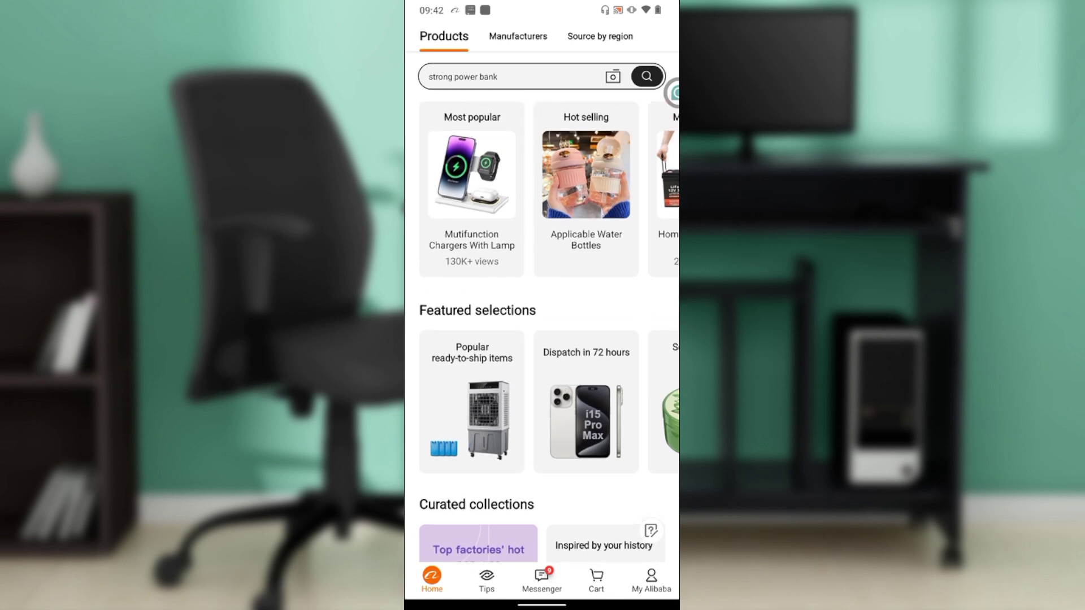
scroll(550, 329, down, 1)
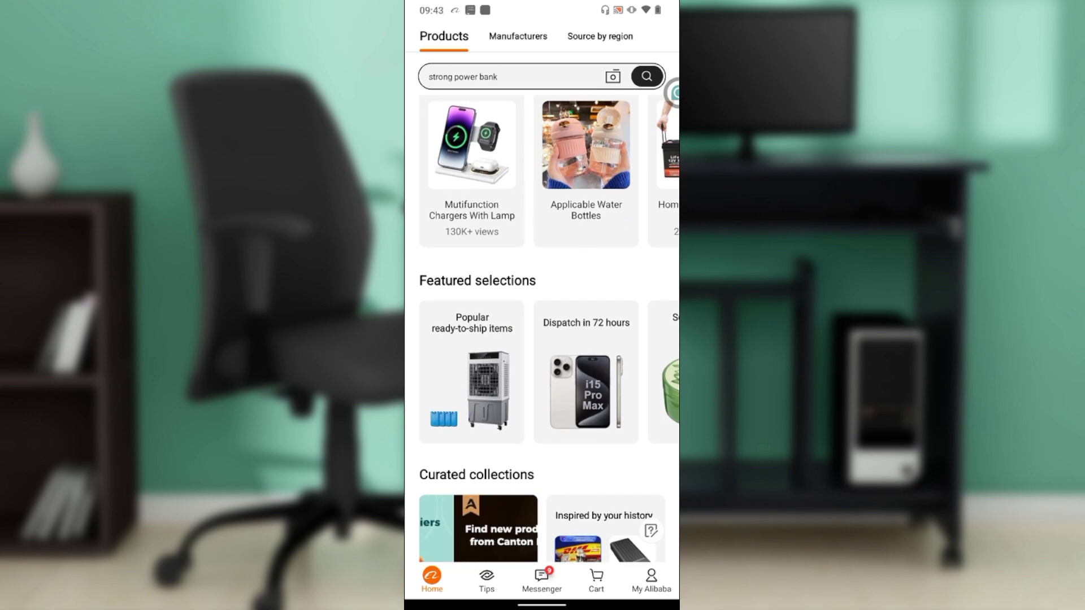
scroll(542, 339, up, 3)
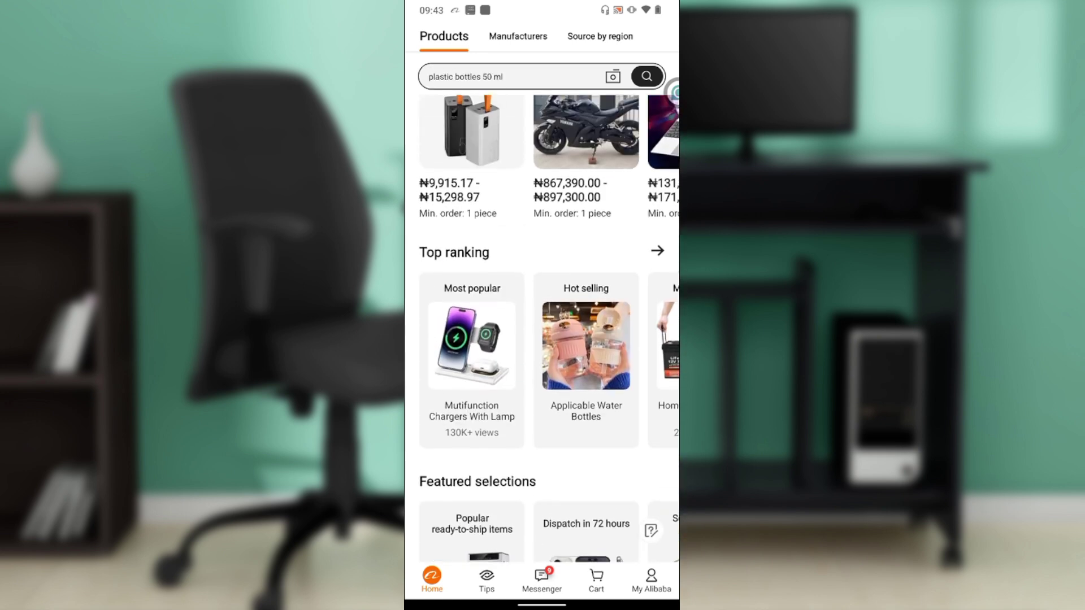
scroll(542, 339, down, 1)
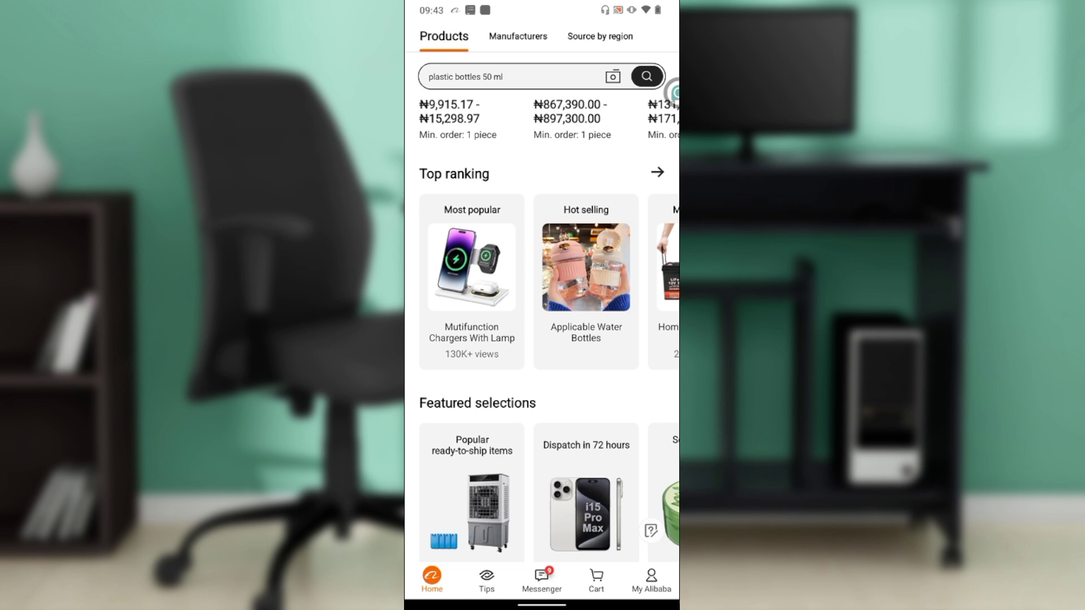
scroll(542, 339, down, 1)
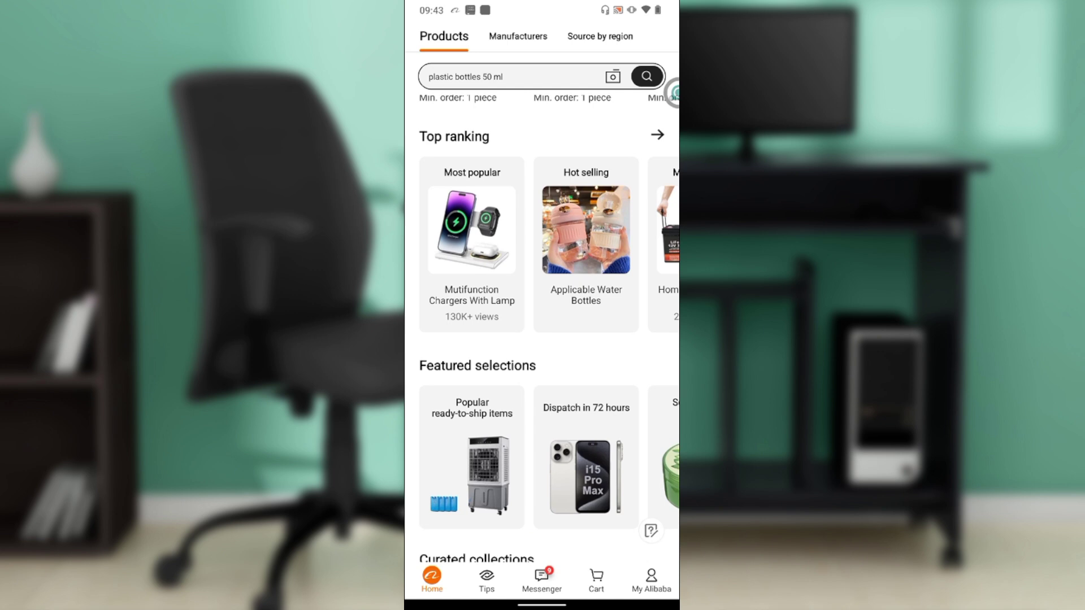
scroll(542, 339, down, 1)
scroll(542, 339, up, 1)
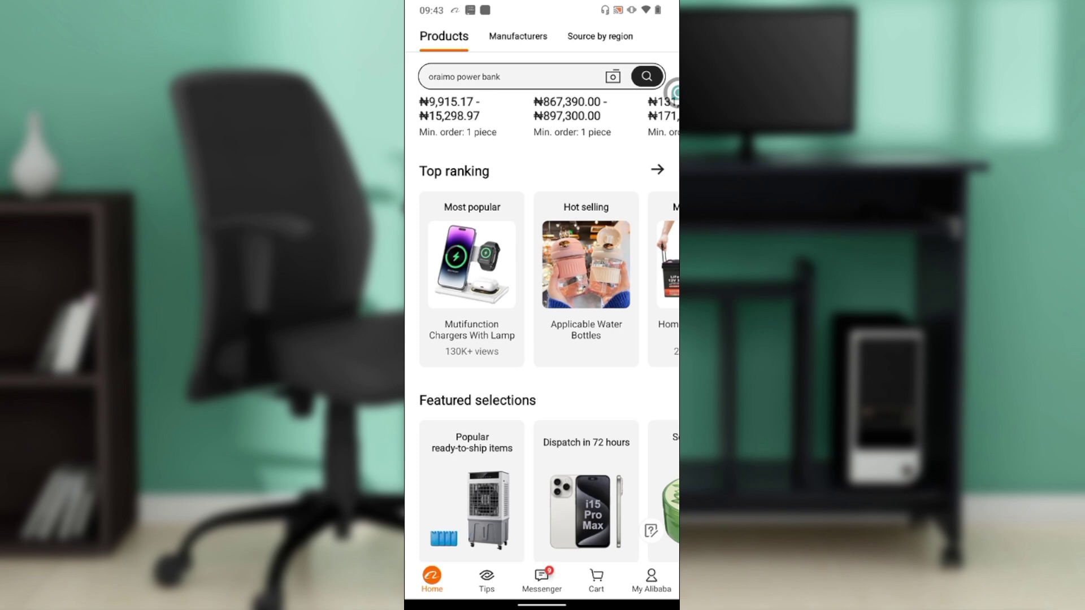
scroll(550, 314, up, 1)
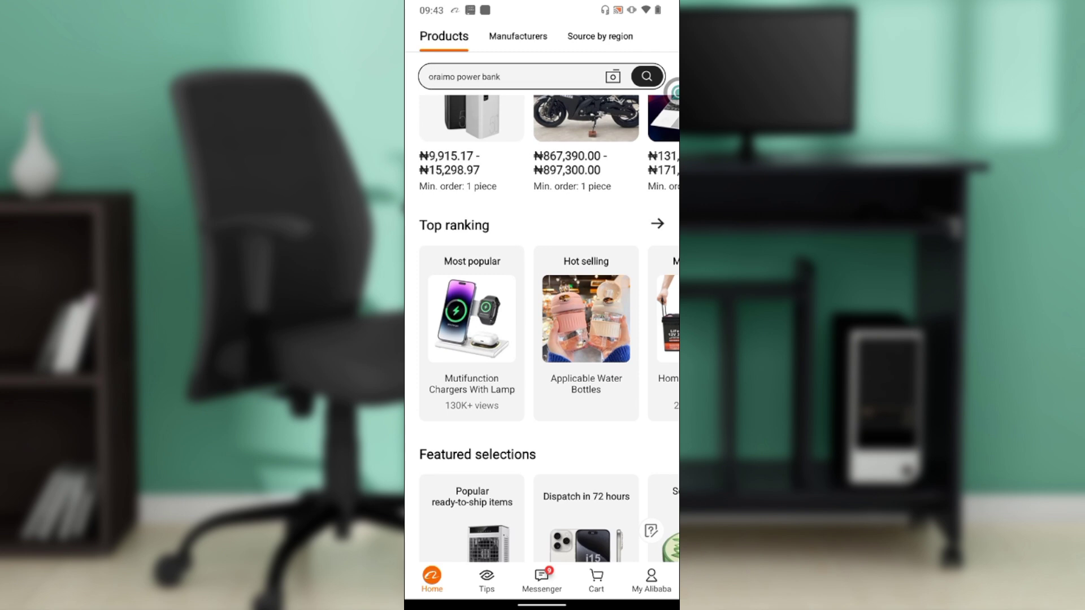
scroll(542, 323, down, 1)
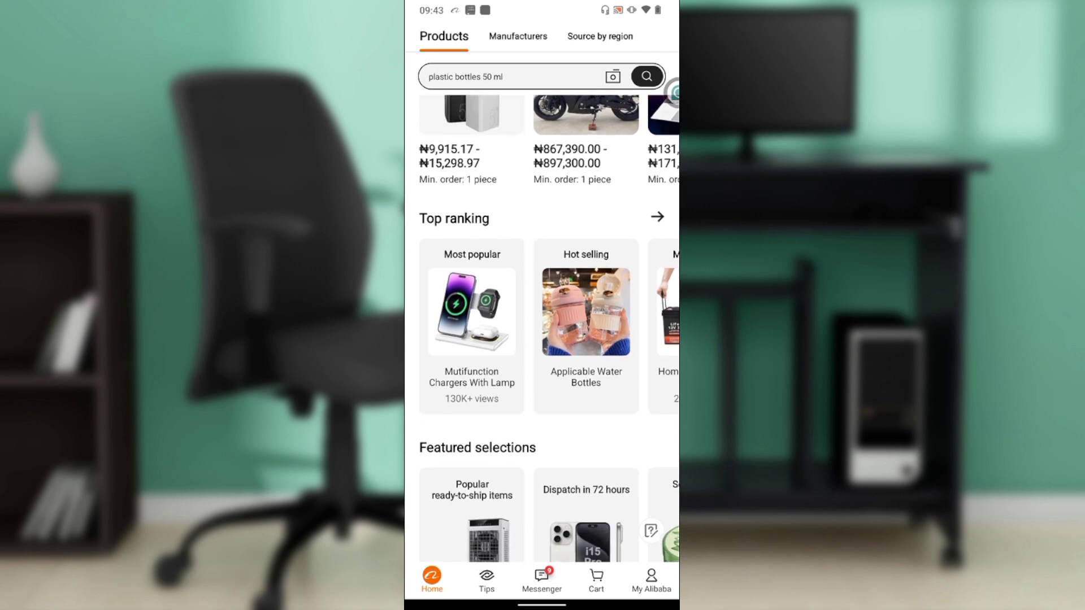
Open the 15W wireless charger from the two-item cart and start its order
click(595, 580)
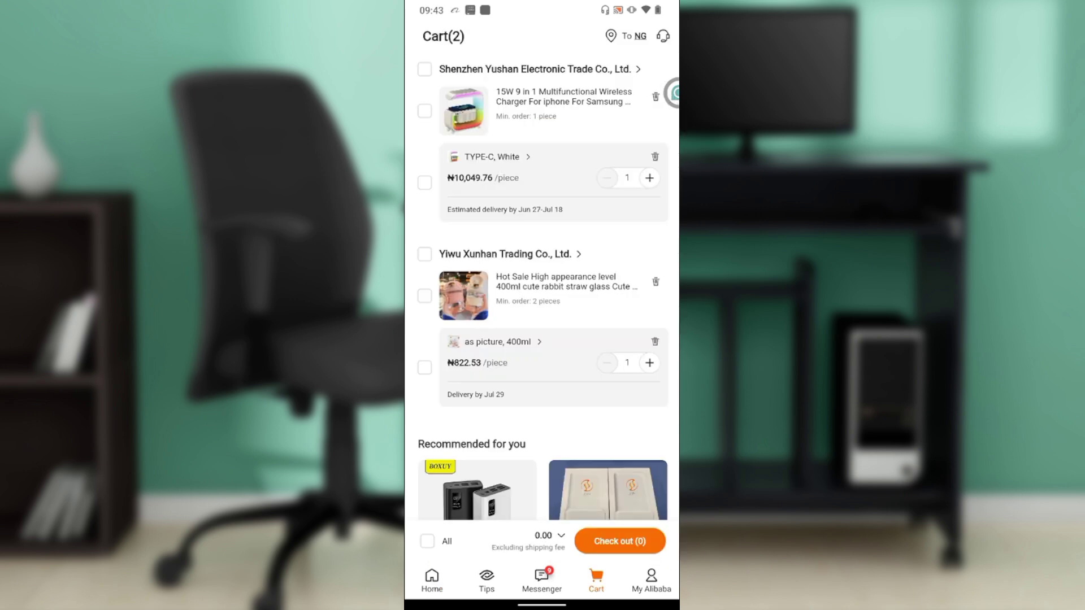
click(564, 97)
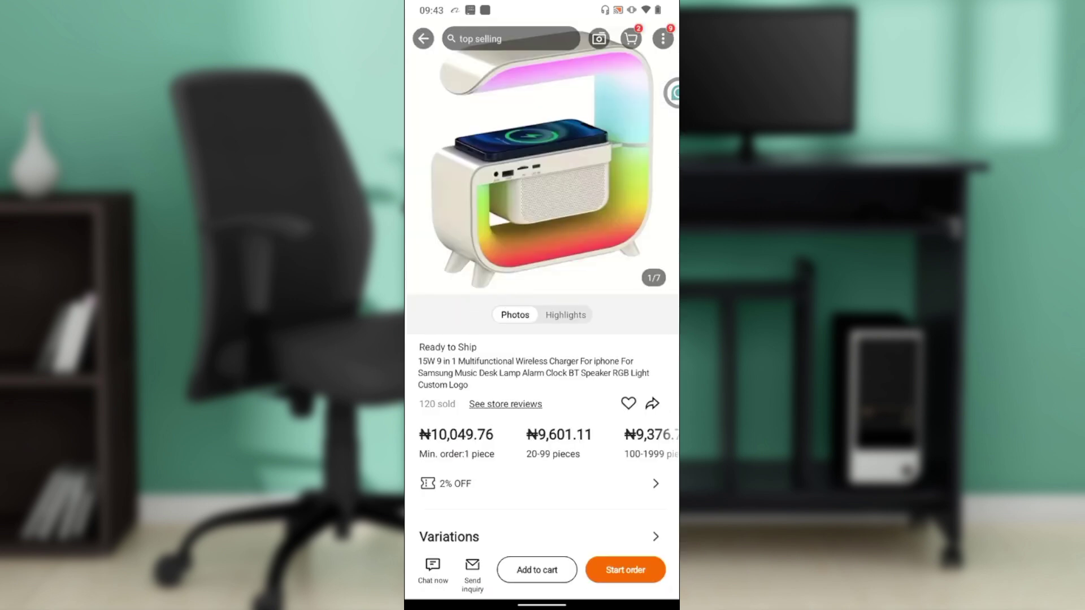
scroll(543, 322, down, 3)
scroll(542, 318, right, 2)
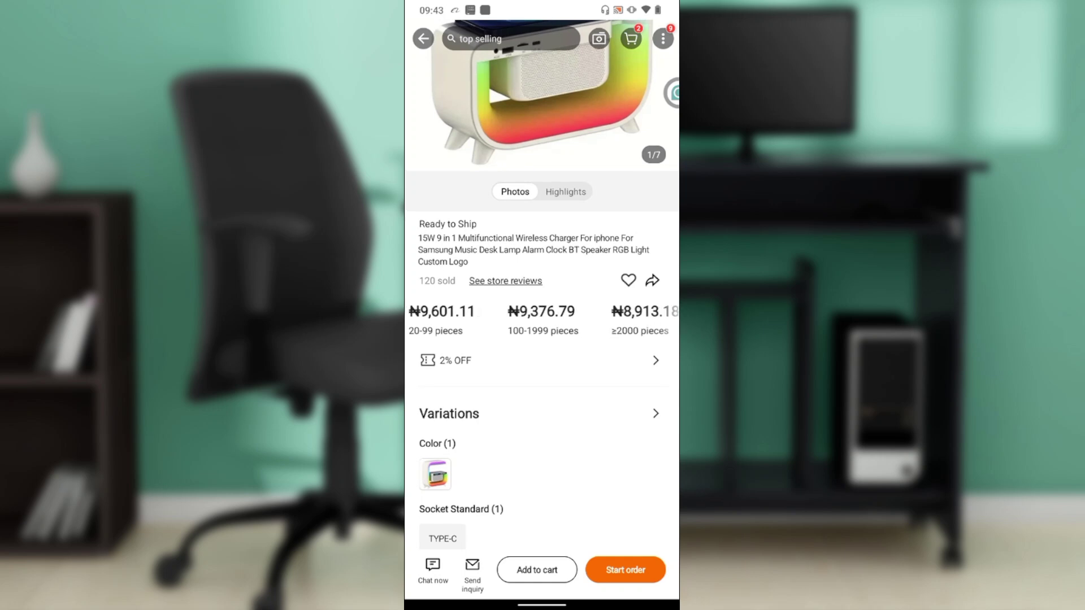
scroll(542, 317, left, 2)
scroll(543, 340, down, 5)
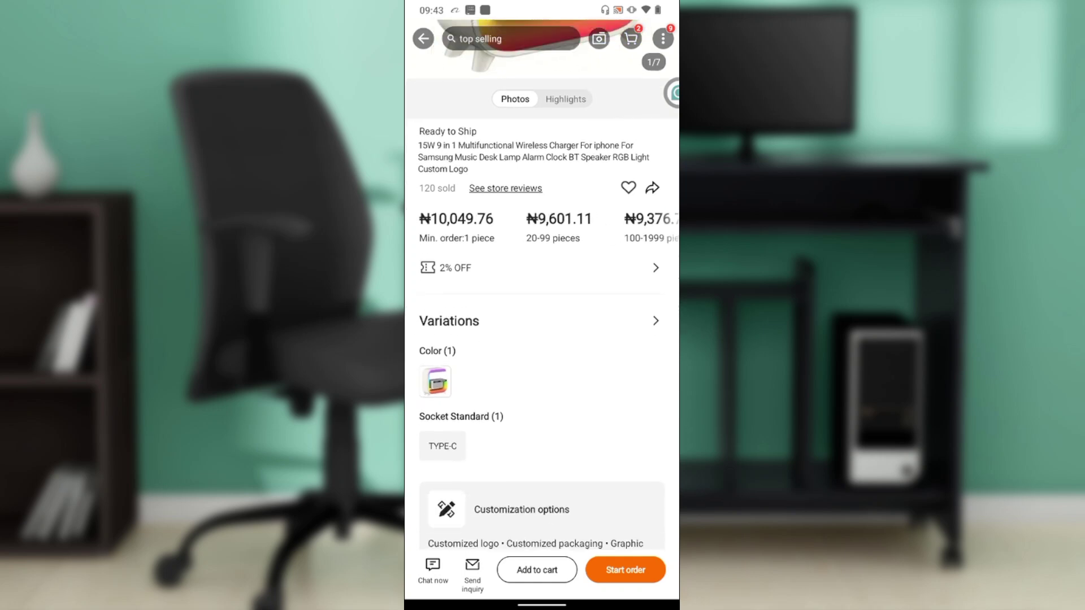
scroll(542, 323, down, 5)
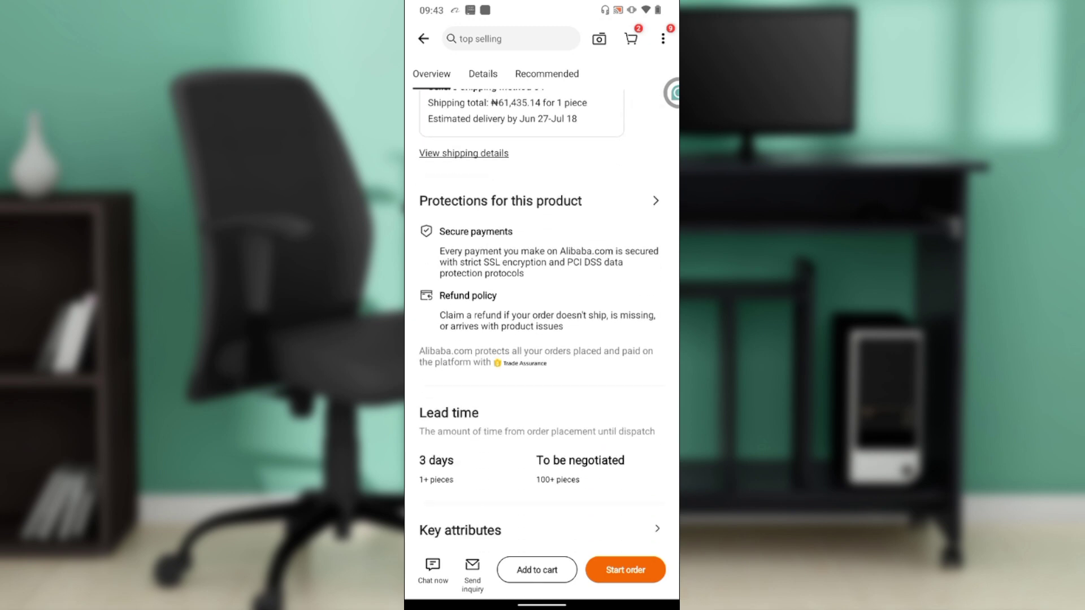
scroll(542, 318, down, 1)
scroll(542, 322, down, 1)
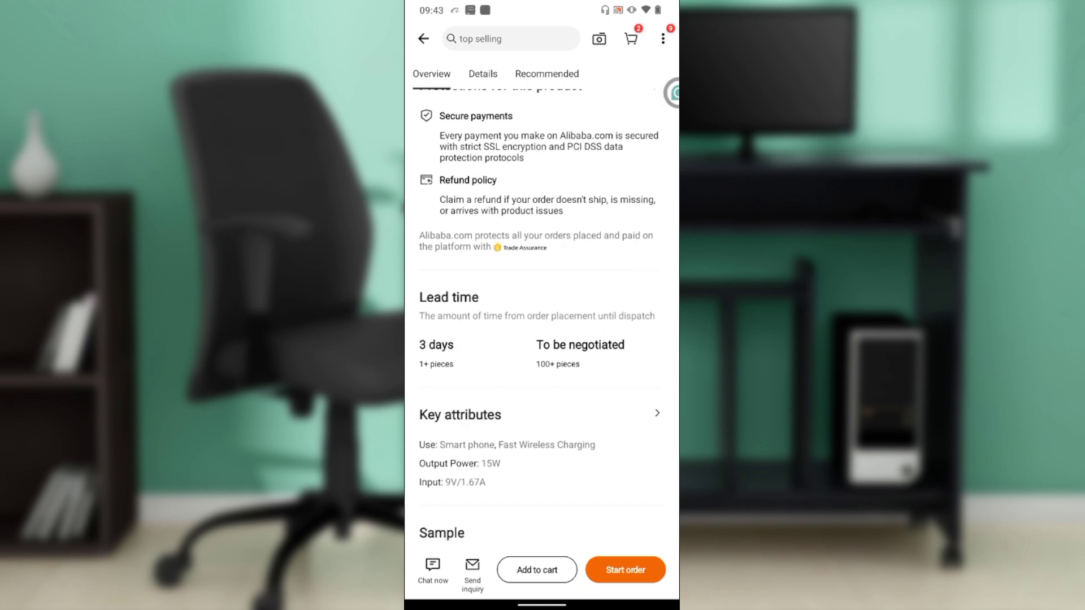
scroll(543, 322, down, 1)
scroll(543, 323, down, 1)
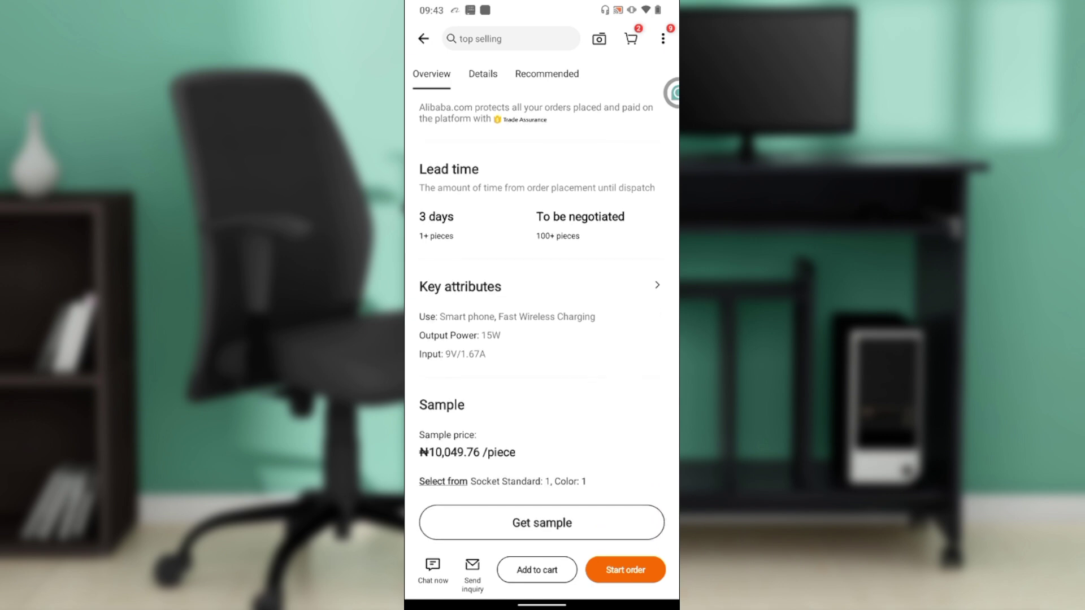
scroll(543, 322, down, 1)
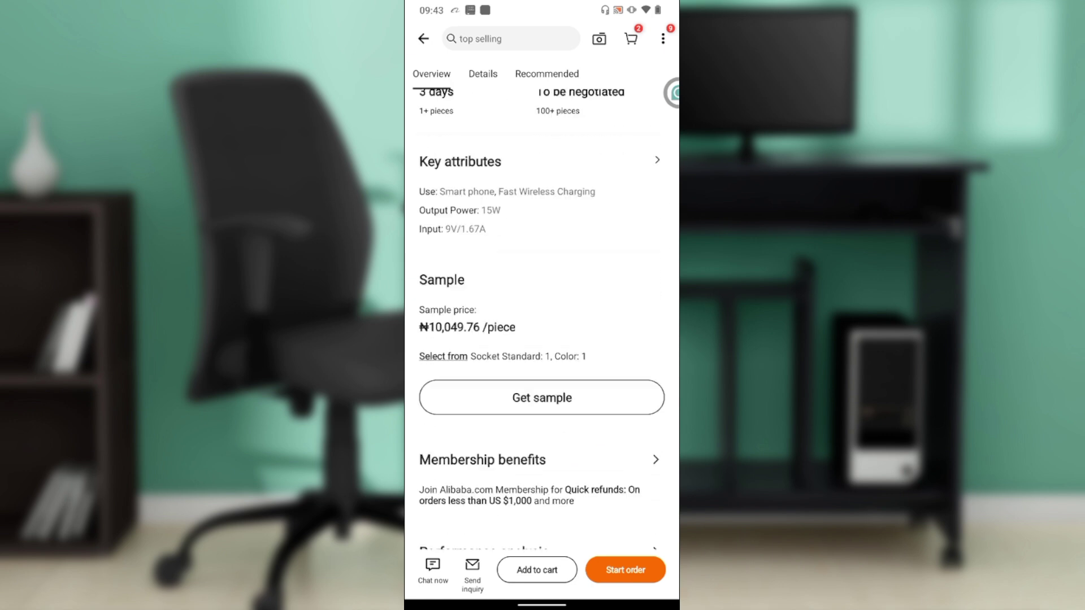
scroll(543, 322, down, 1)
scroll(543, 323, down, 1)
scroll(543, 322, down, 1)
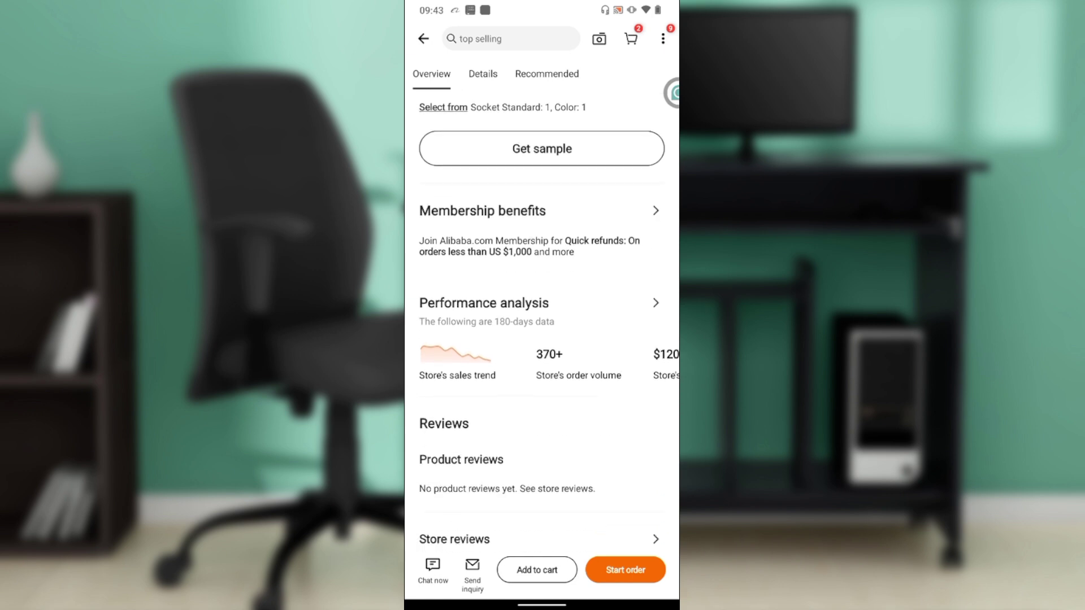
scroll(543, 322, down, 1)
scroll(542, 322, down, 1)
scroll(543, 322, down, 2)
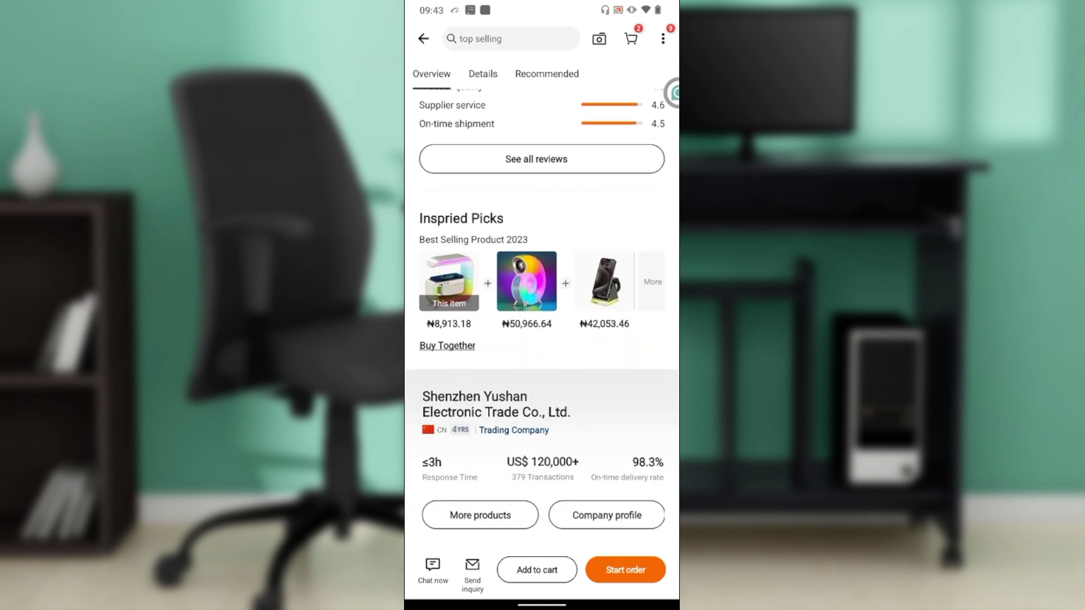
scroll(542, 322, down, 2)
scroll(543, 322, down, 1)
scroll(542, 322, down, 2)
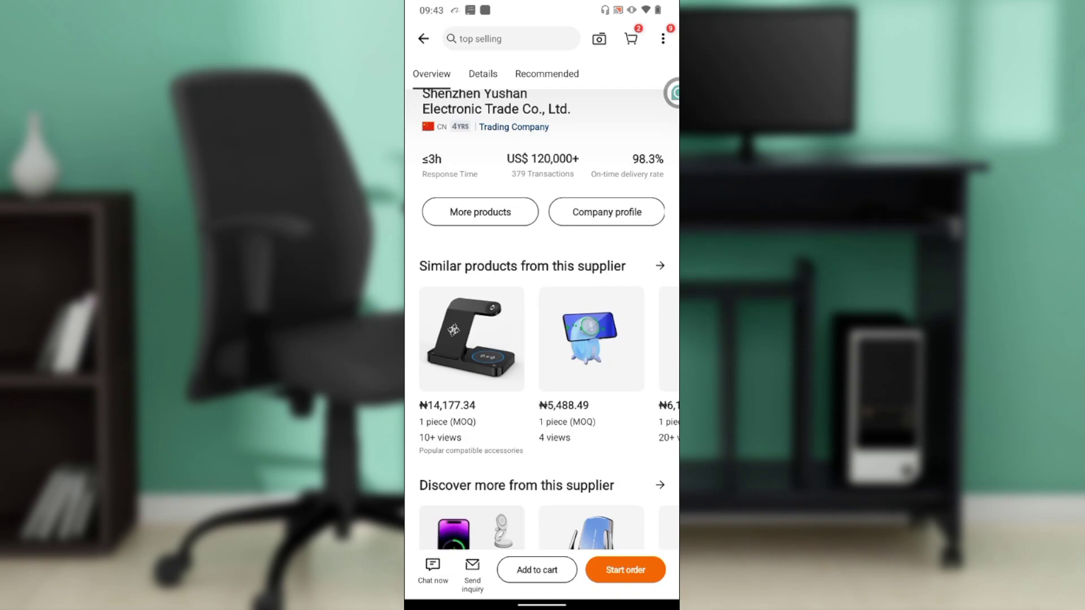
scroll(543, 322, up, 5)
scroll(542, 322, up, 5)
click(624, 570)
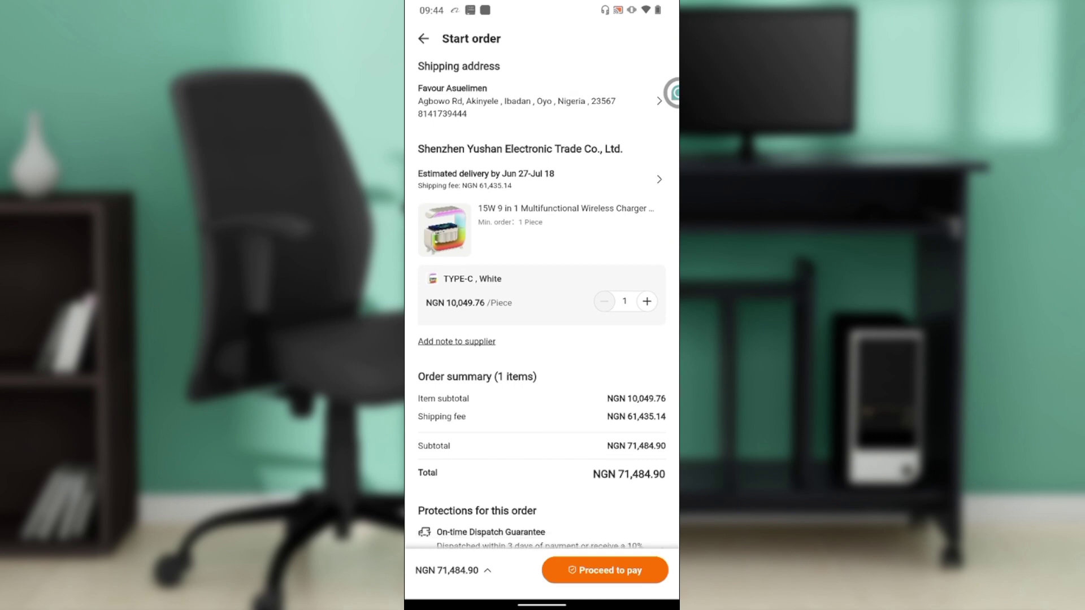
scroll(543, 306, down, 2)
scroll(543, 305, down, 2)
scroll(542, 306, up, 1)
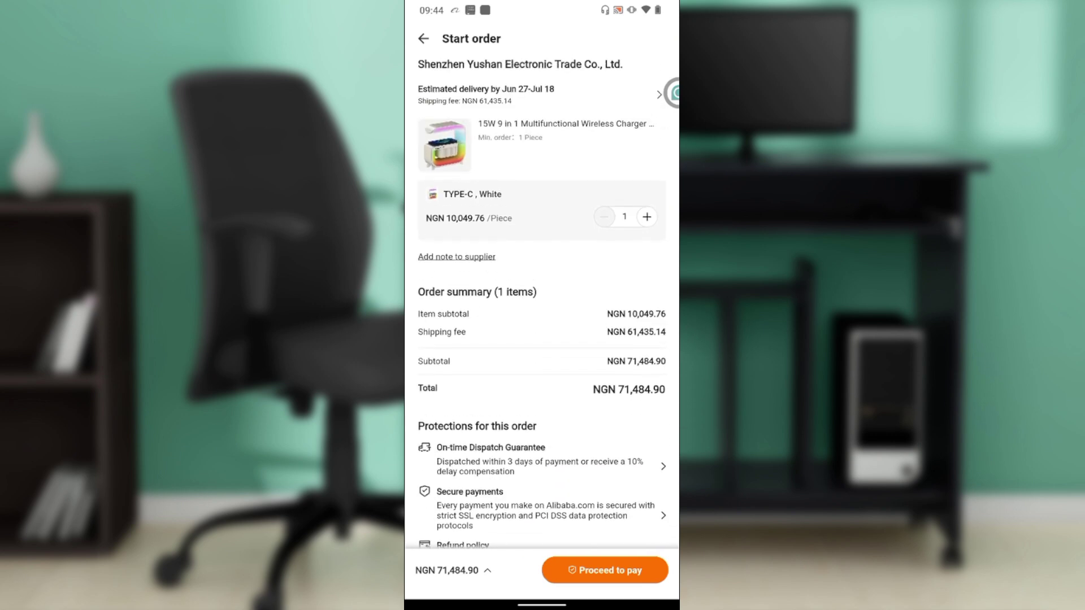
scroll(542, 306, up, 1)
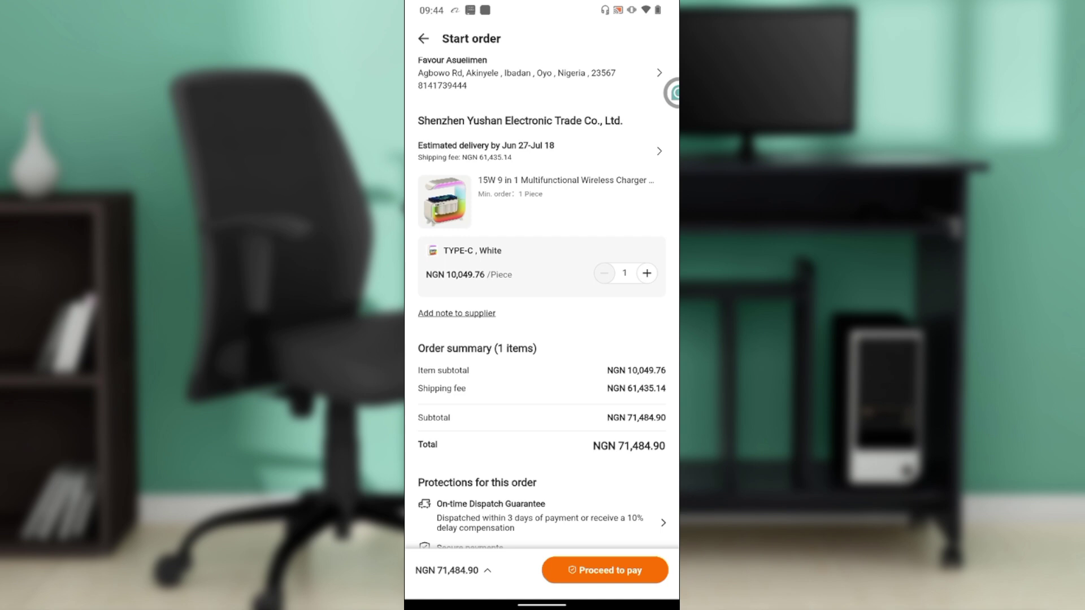
click(456, 313)
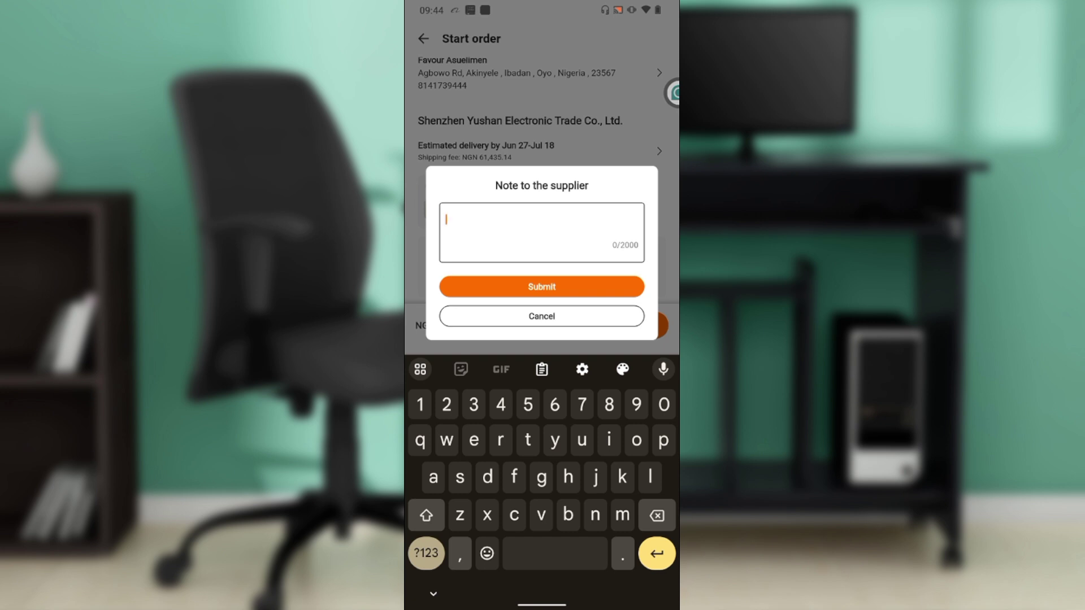
click(545, 364)
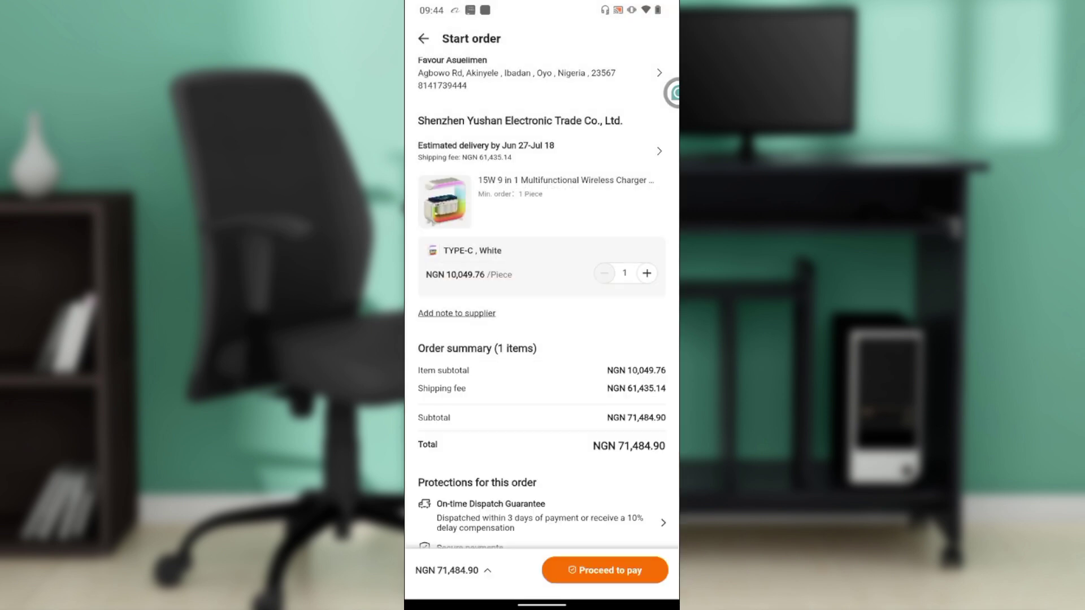
scroll(542, 339, down, 3)
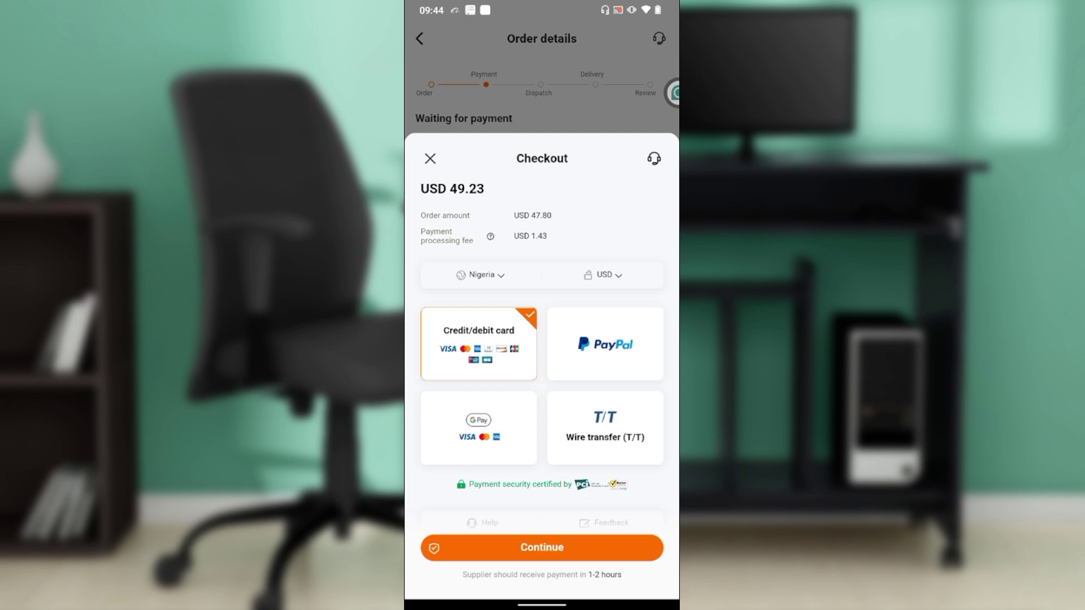
click(541, 548)
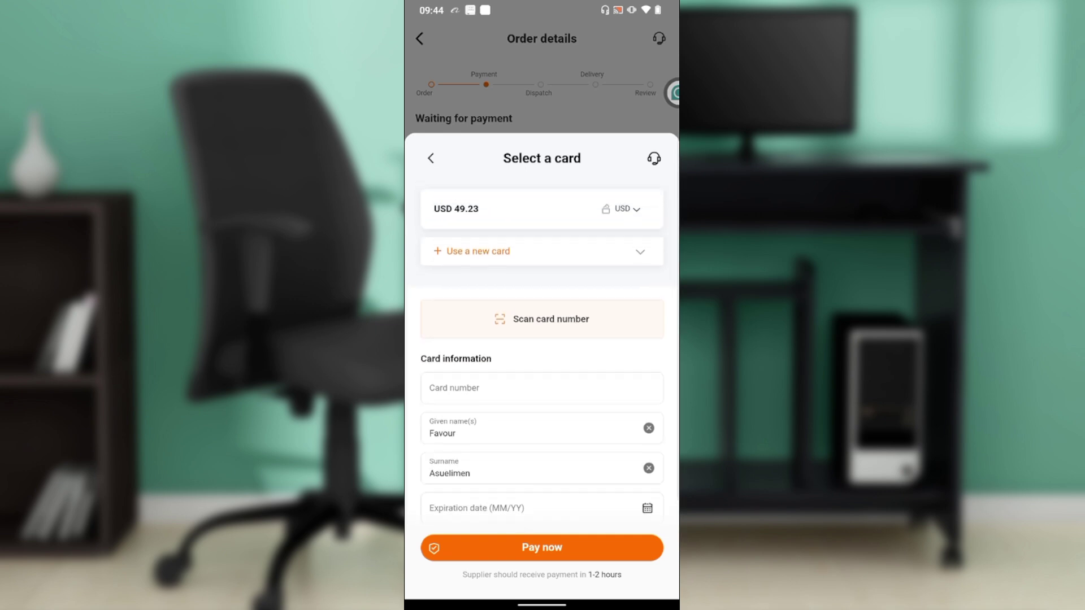
scroll(541, 339, down, 2)
scroll(542, 339, down, 2)
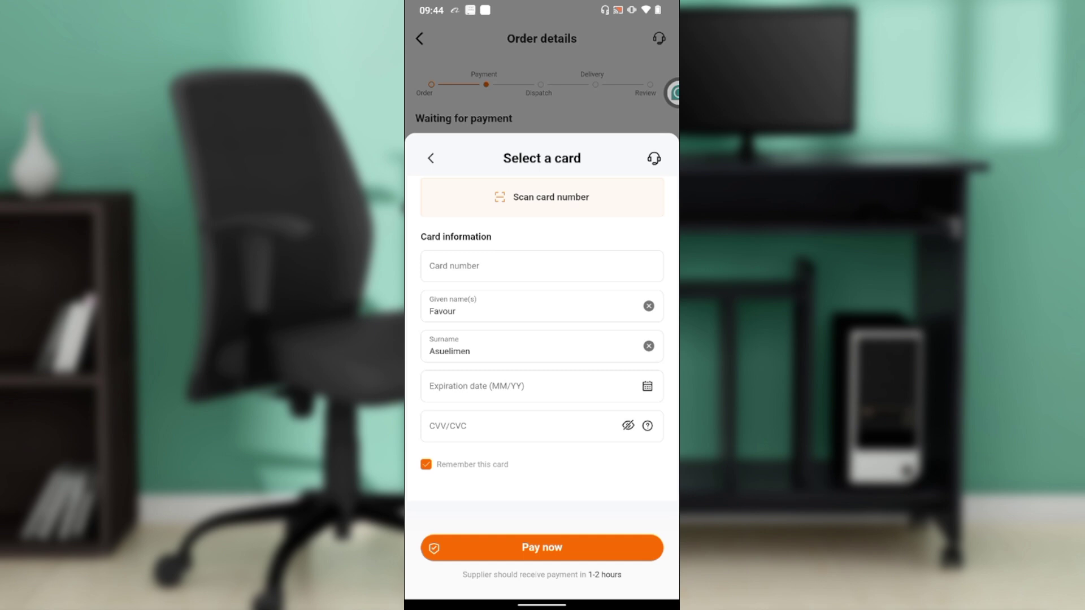
scroll(541, 339, up, 3)
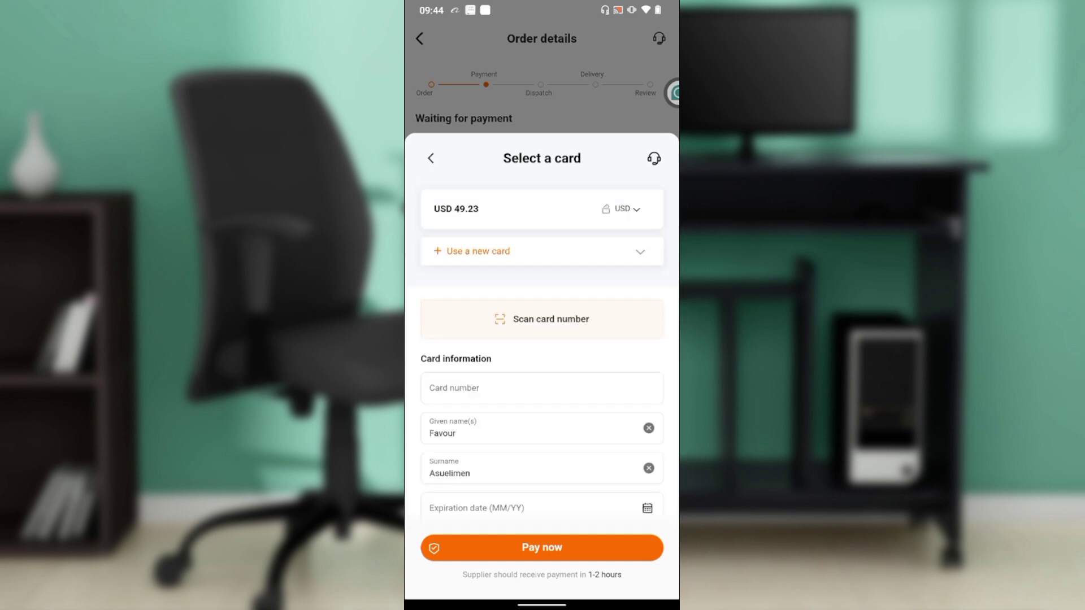
scroll(542, 339, down, 3)
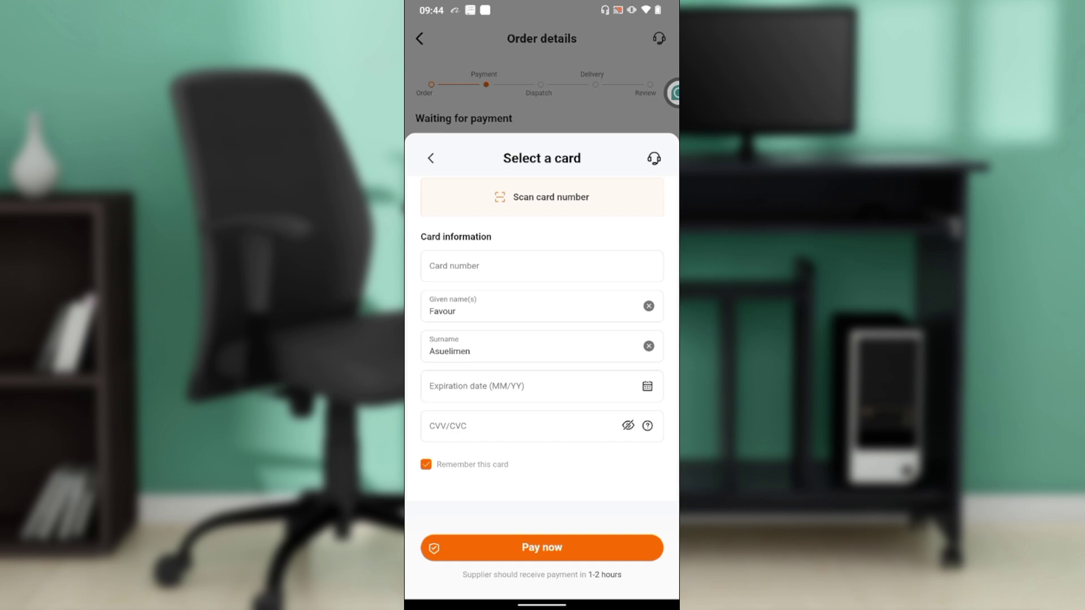
scroll(542, 339, up, 3)
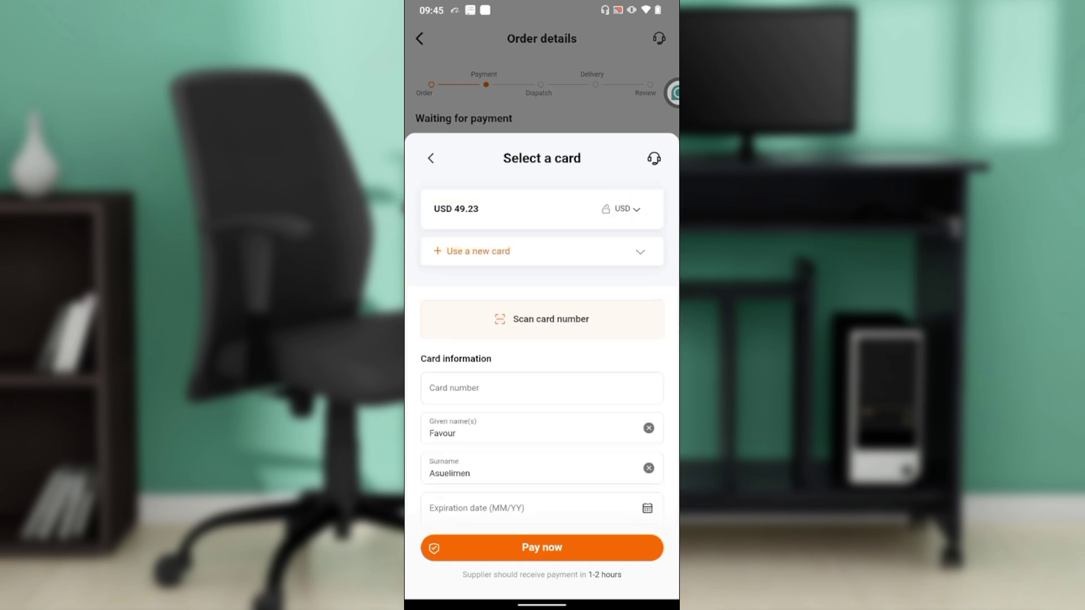
key(Escape)
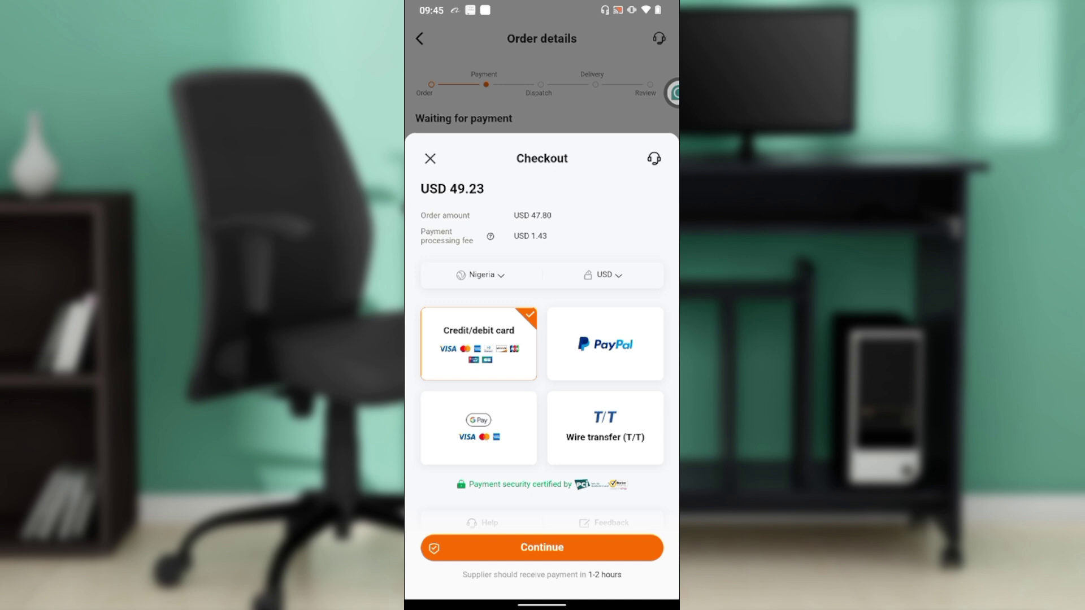
scroll(542, 382, down, 2)
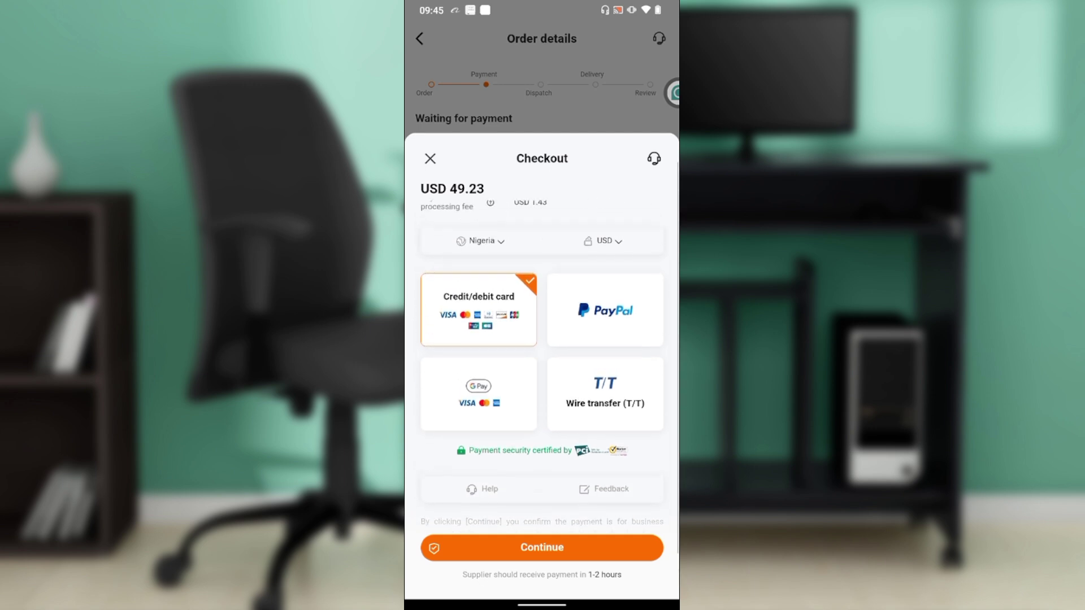
scroll(542, 382, up, 1)
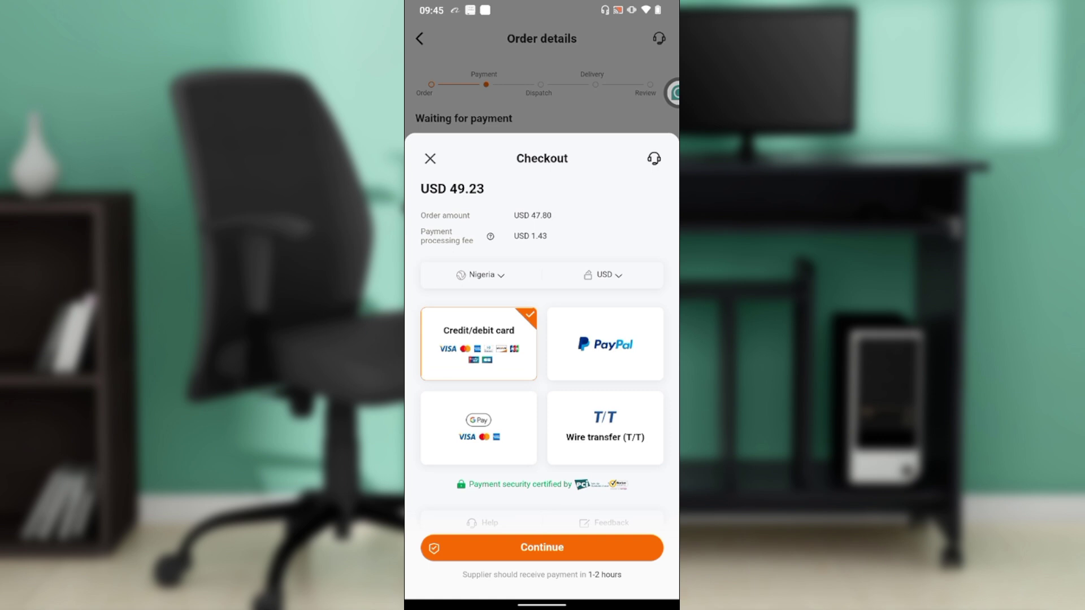
scroll(543, 365, down, 2)
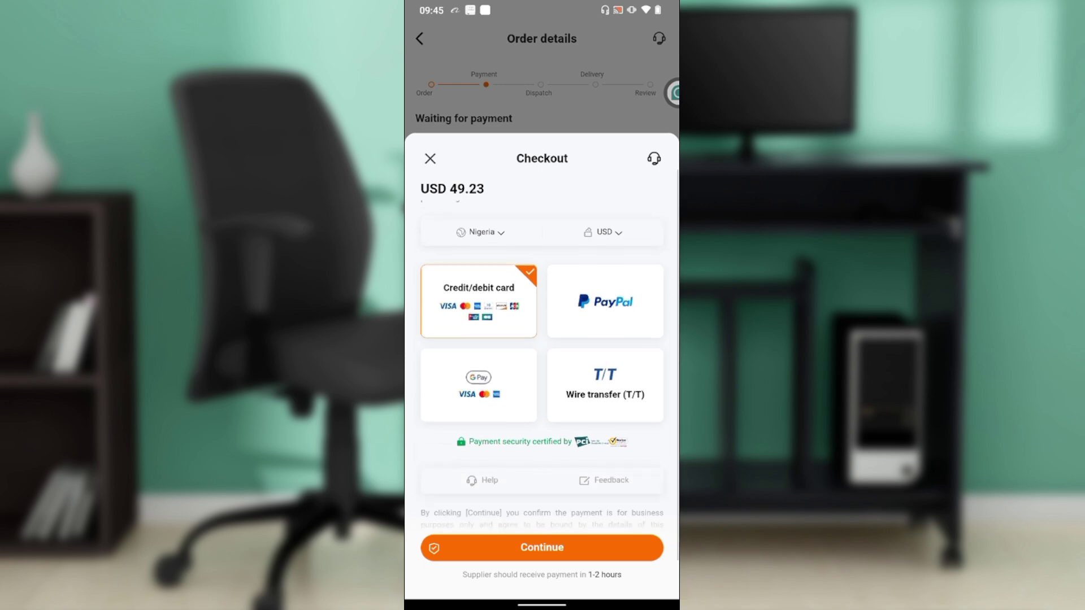